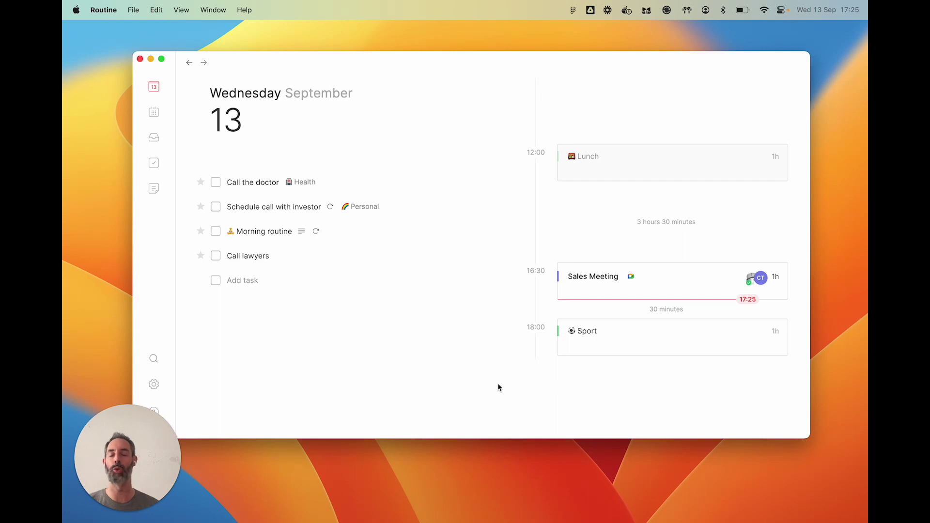
- Open the Call lawyers task page, type a test note, and erase it back to empty
left_click(242, 258)
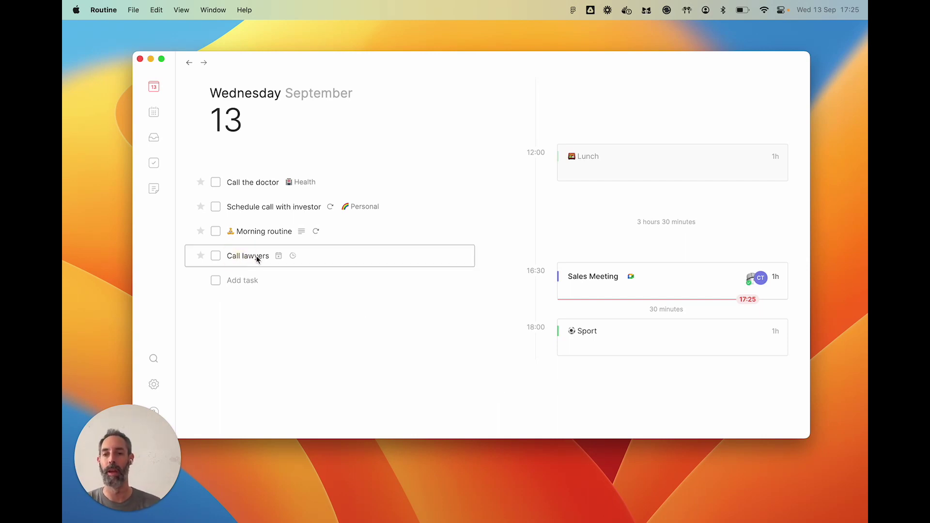
left_click(257, 256)
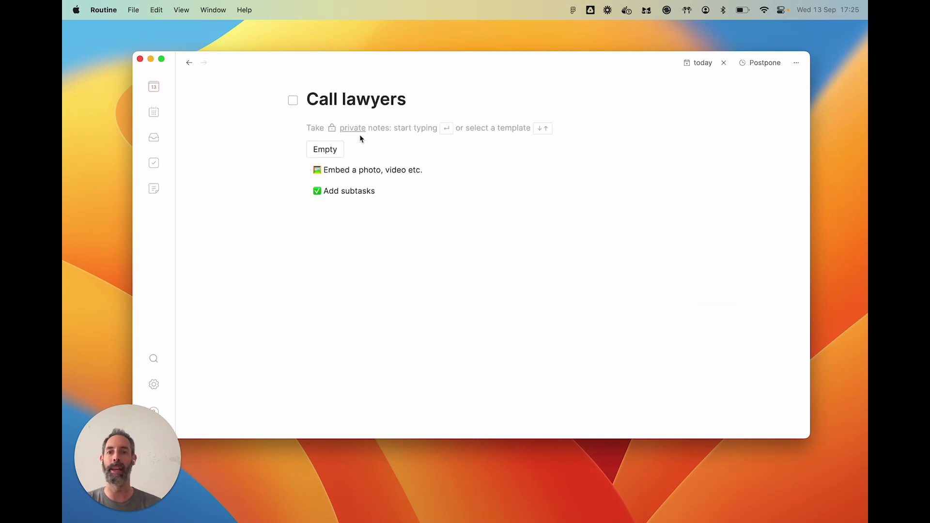
left_click(324, 150)
type("weoijfwe")
key("Return")
type("wef")
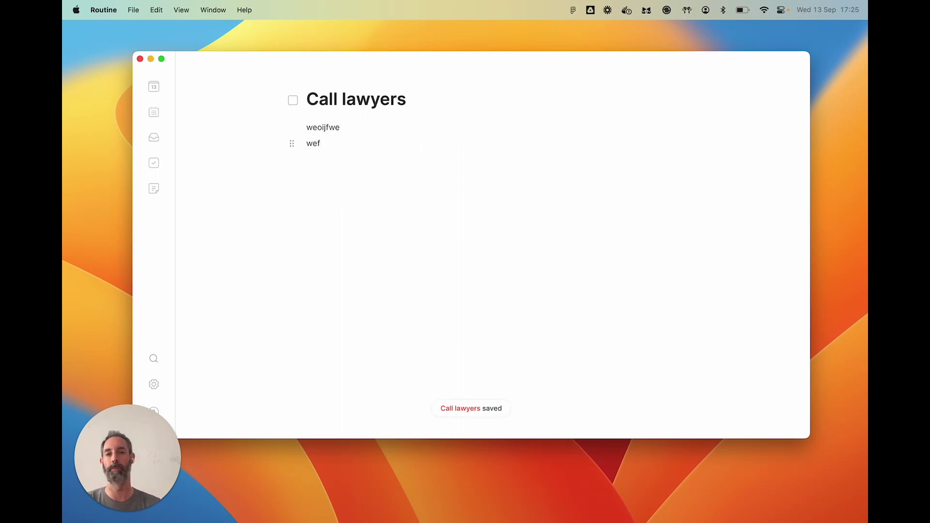
key("shift+alt+Left")
key("BackSpace")
key("BackSpace")
key("shift+alt+Left")
key("BackSpace")
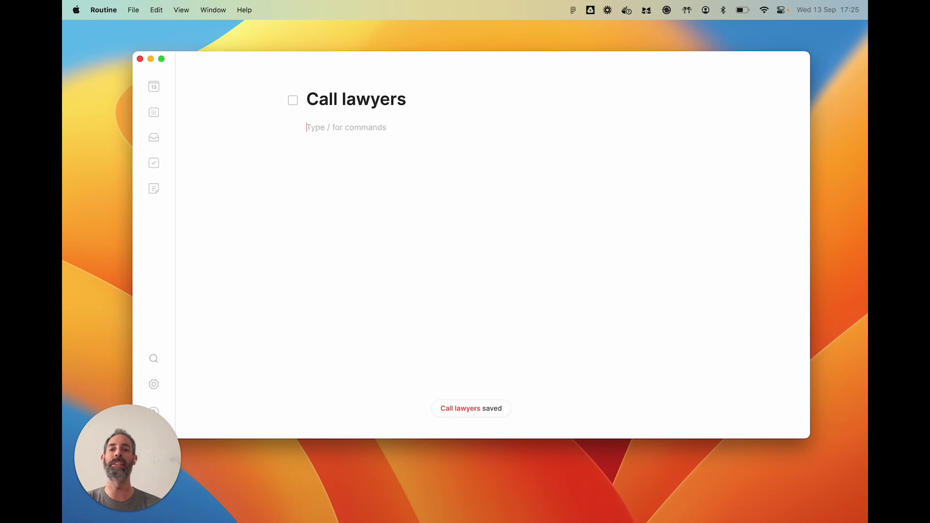
key("BackSpace")
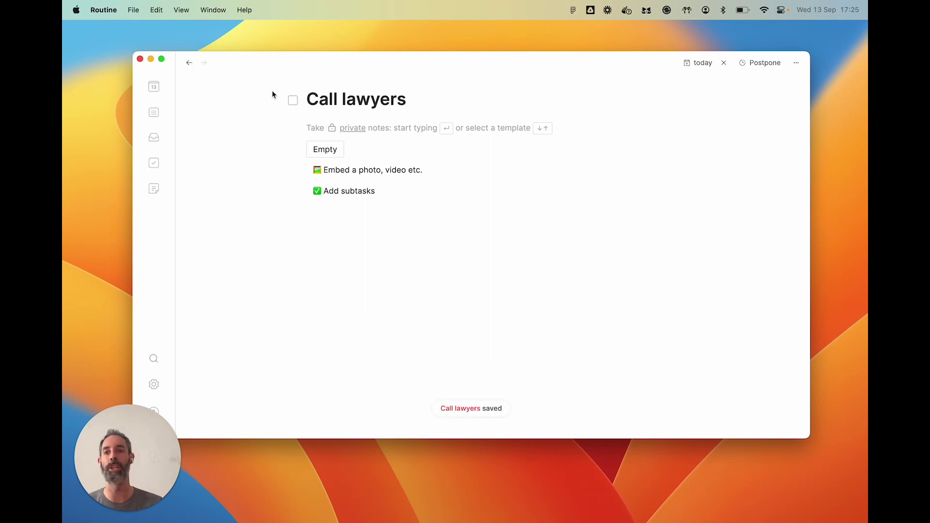
- Return to Today and open the Sales Meeting event with a blank note line
left_click(189, 62)
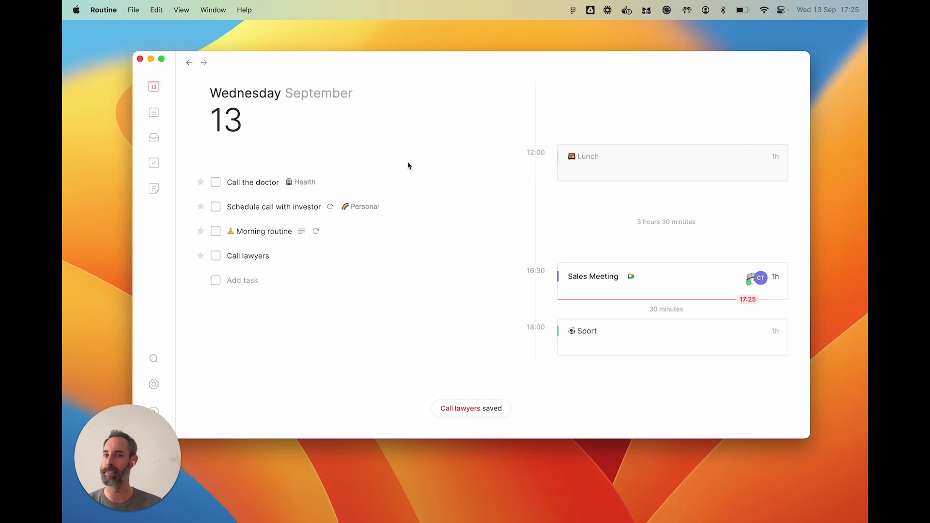
left_click(595, 290)
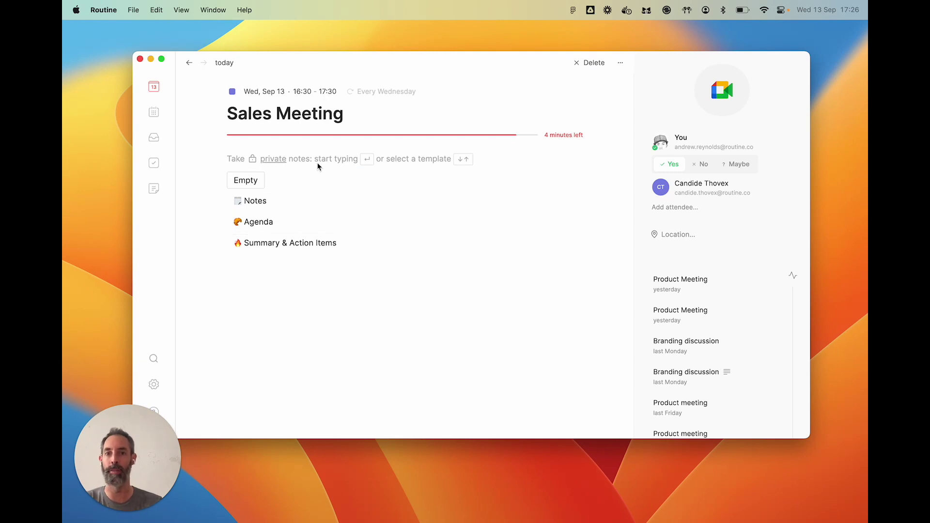
key("Return")
- Type and erase test lines 'ewew' and 'wef', then open the attendee's contact page
type("ewew")
key("Return")
type("wef")
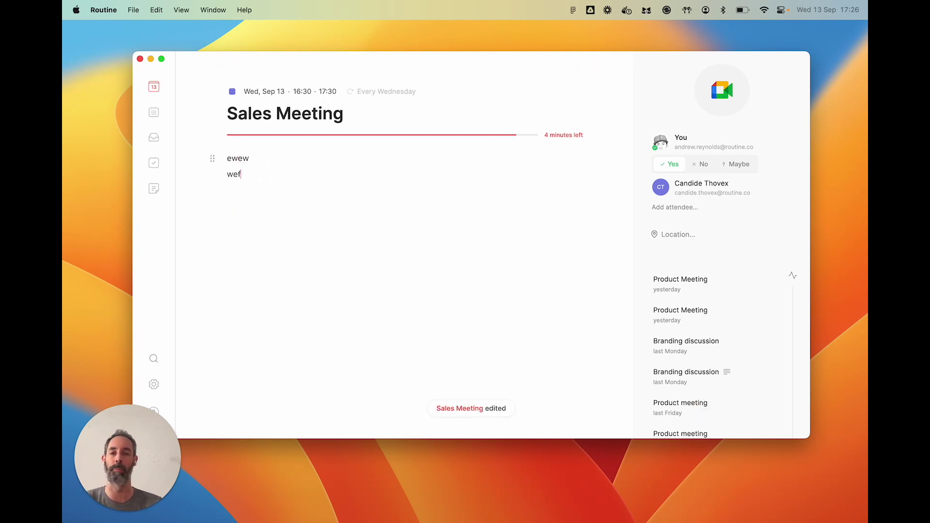
key("BackSpace")
key("BackSpace")
key("BackSpace")
key("BackSpace")
key("BackSpace")
key("BackSpace")
key("BackSpace")
key("BackSpace")
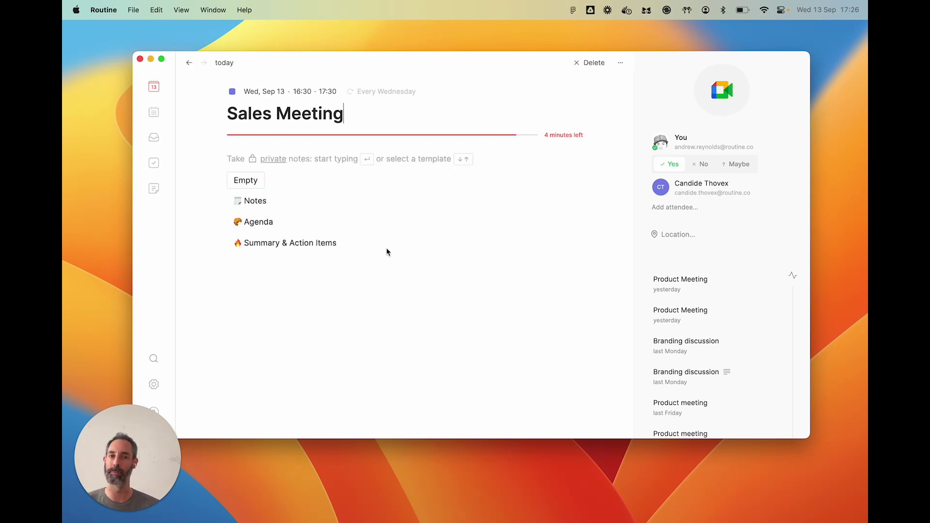
left_click(672, 192)
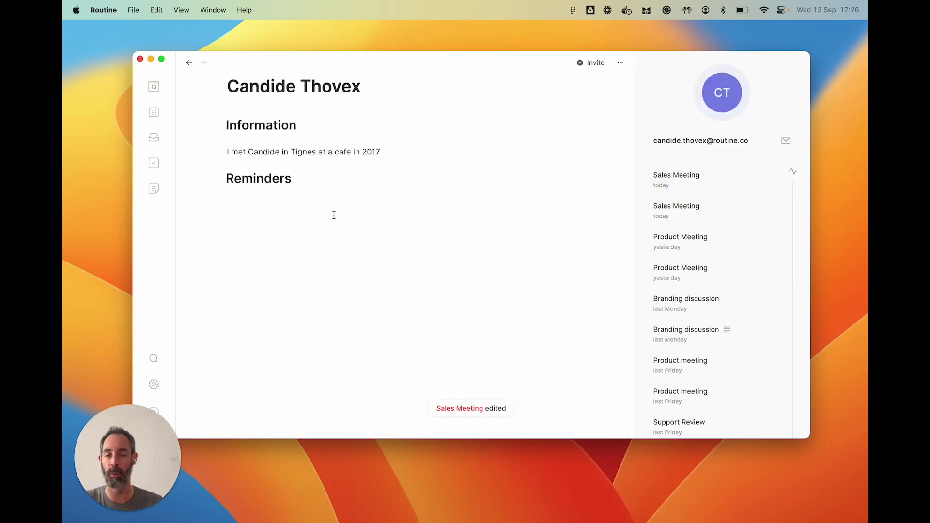
- Open Notes, toggle between the Meetings and Pages lists, and open the Watchlist page
left_click(156, 191)
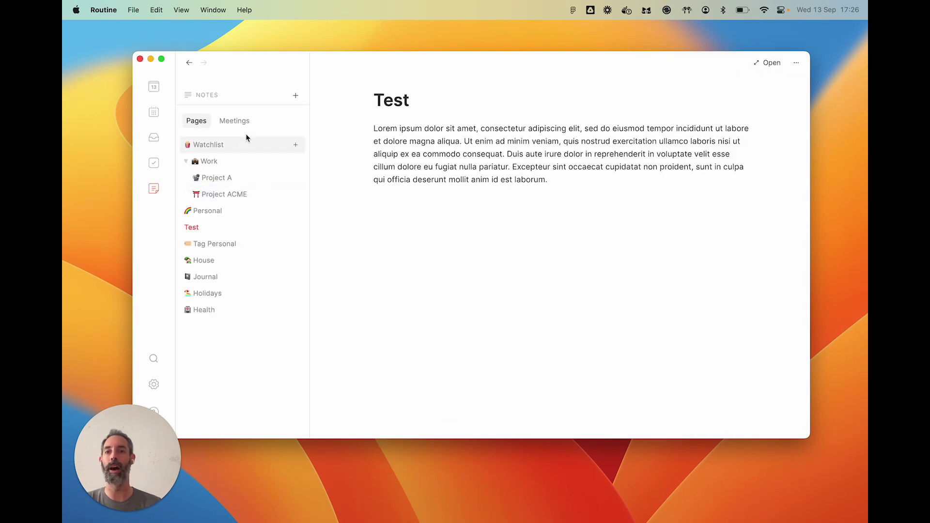
left_click(233, 125)
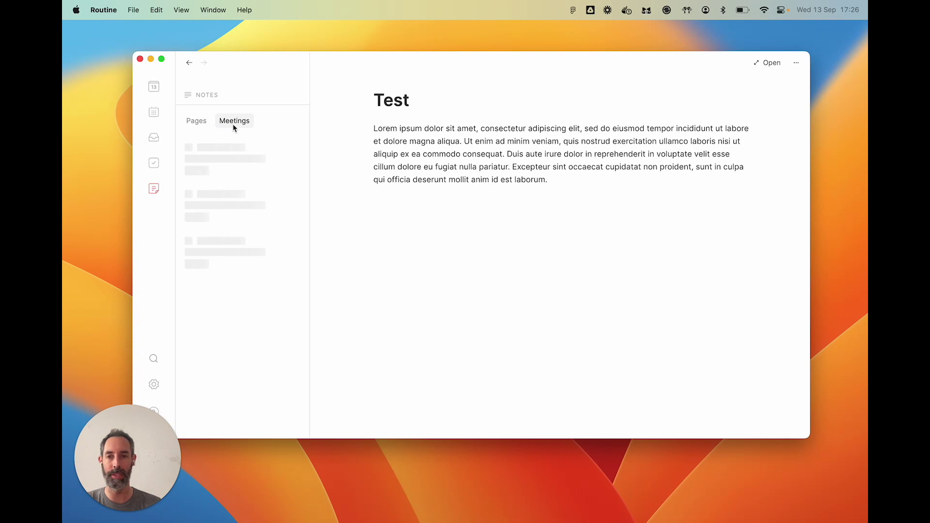
left_click(193, 124)
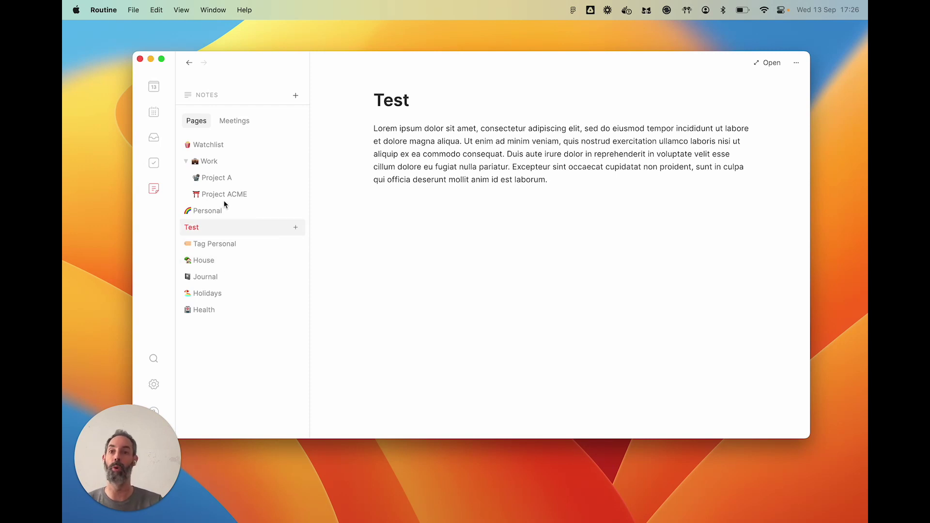
left_click(216, 144)
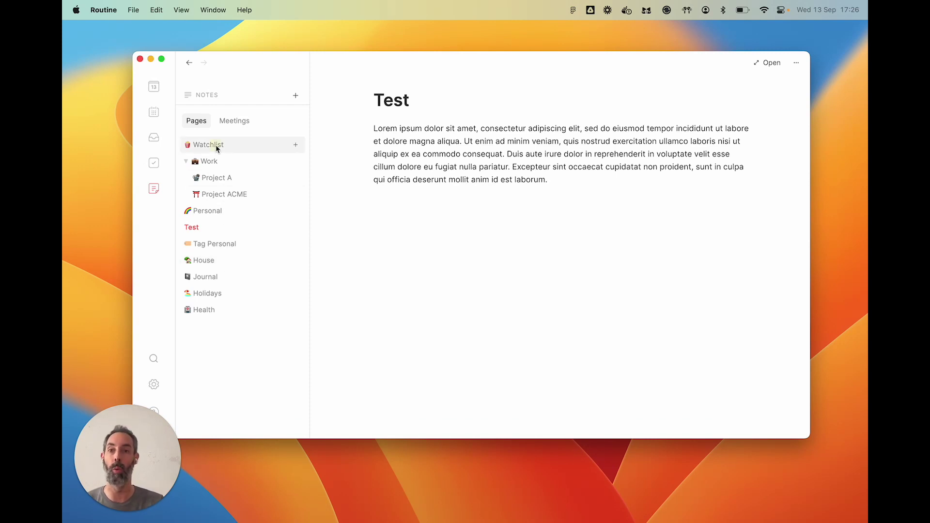
- Browse the Project ACME and House pages, revisit Watchlist, then return to Today
left_click(232, 196)
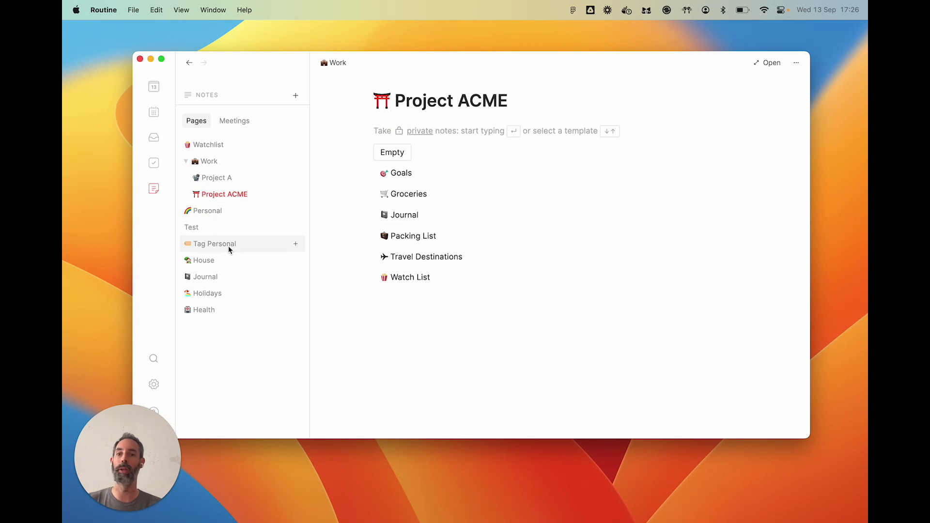
left_click(229, 260)
scroll(468, 286, "down", 5)
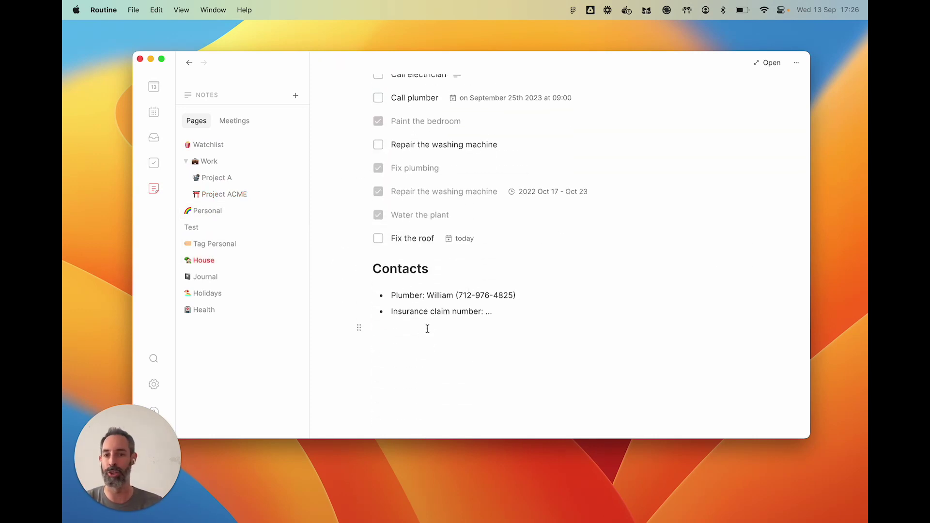
left_click(427, 329)
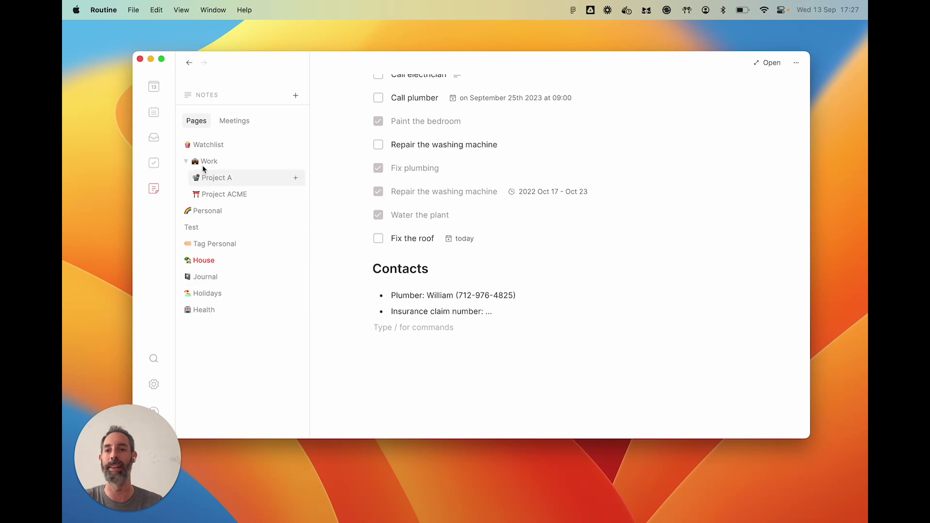
left_click(204, 144)
left_click(155, 87)
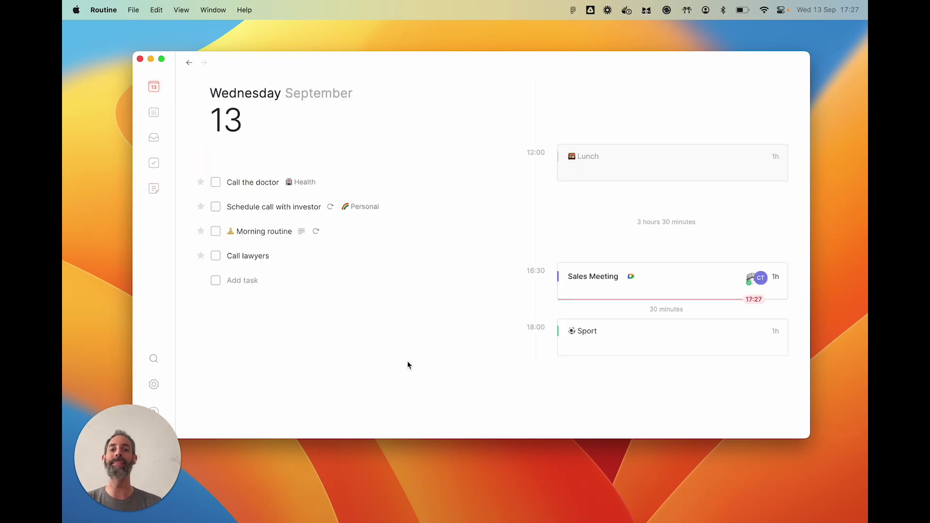
- Open the Sales Meeting note and add a big heading 'Topics to discuss'
left_click(614, 288)
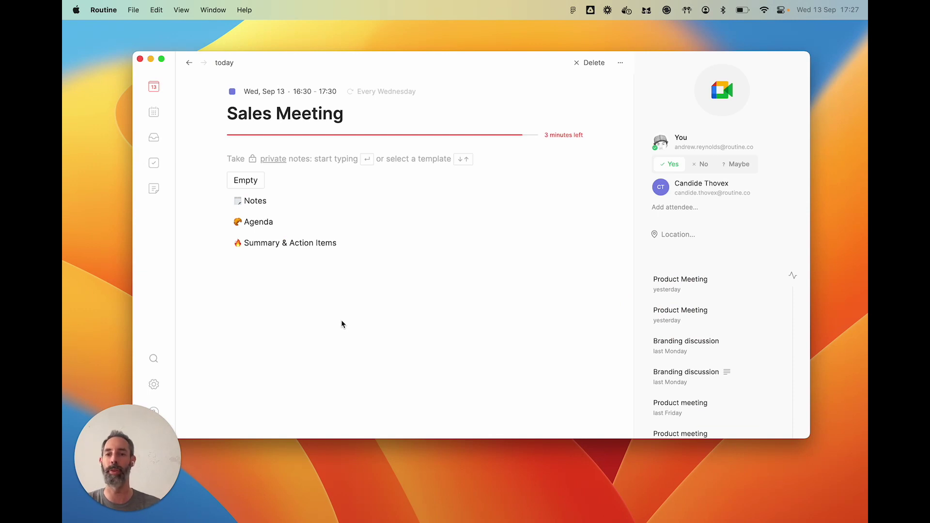
key("Return")
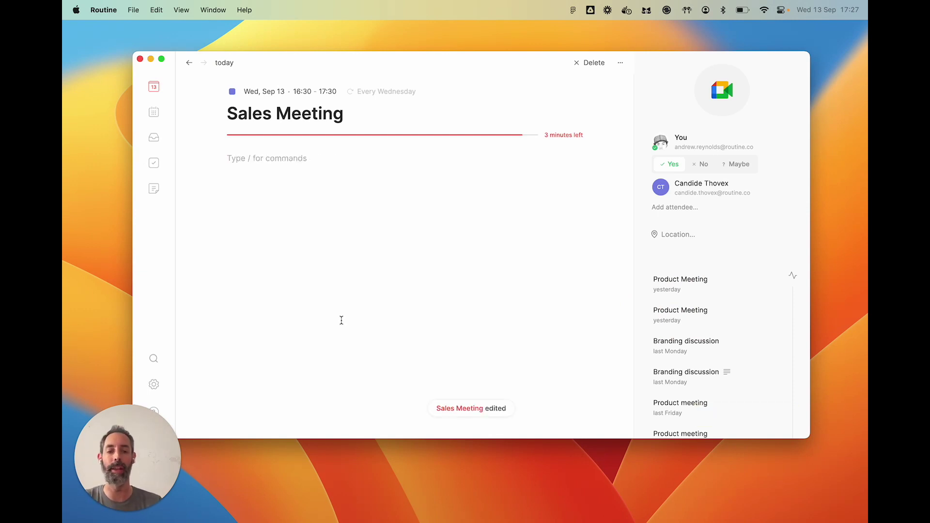
type("/")
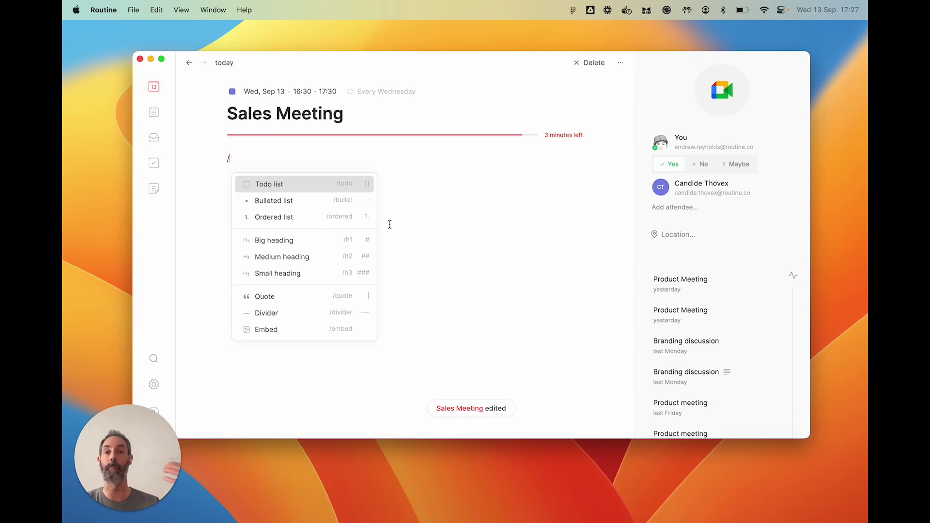
key("Down")
key("Down")
key("Down")
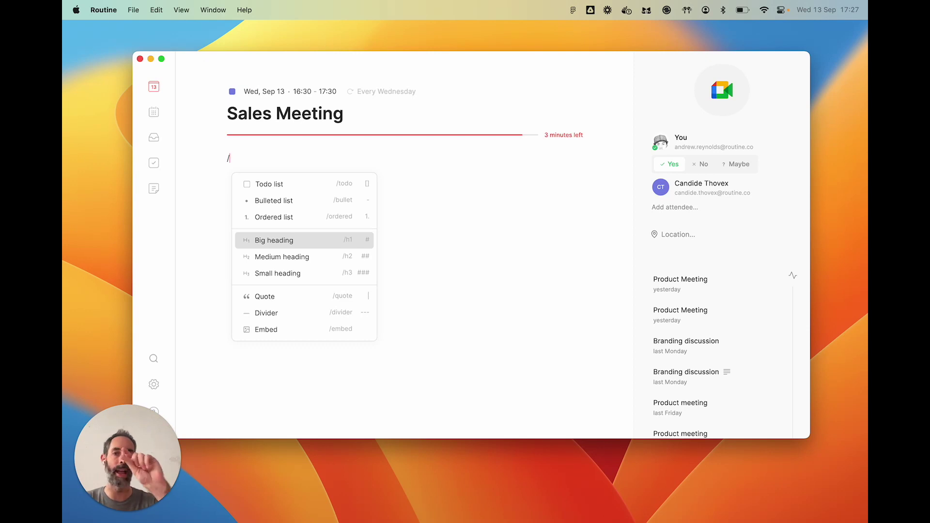
key("Return")
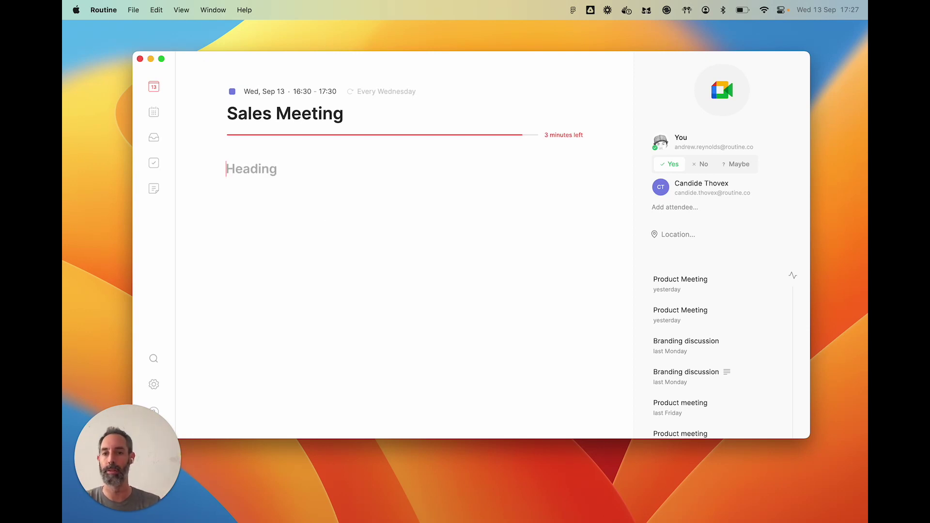
type("Topics t")
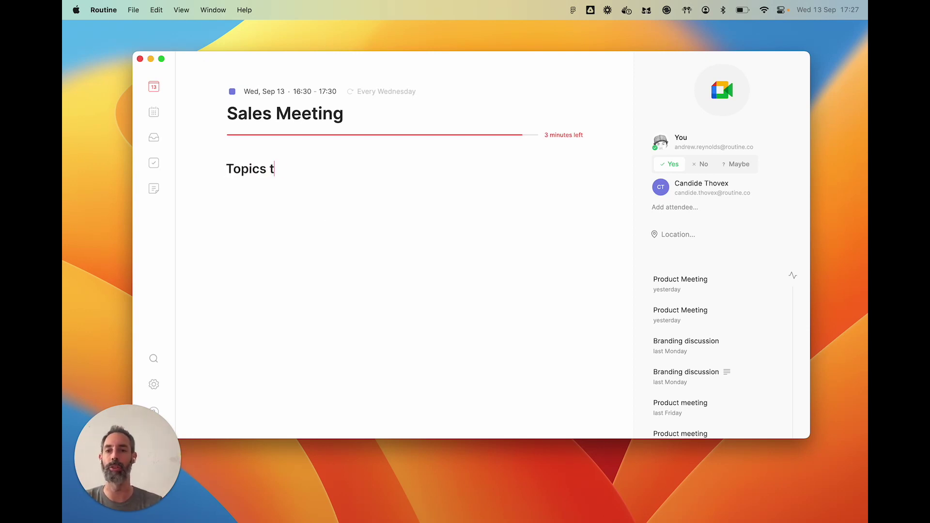
type("o discuss")
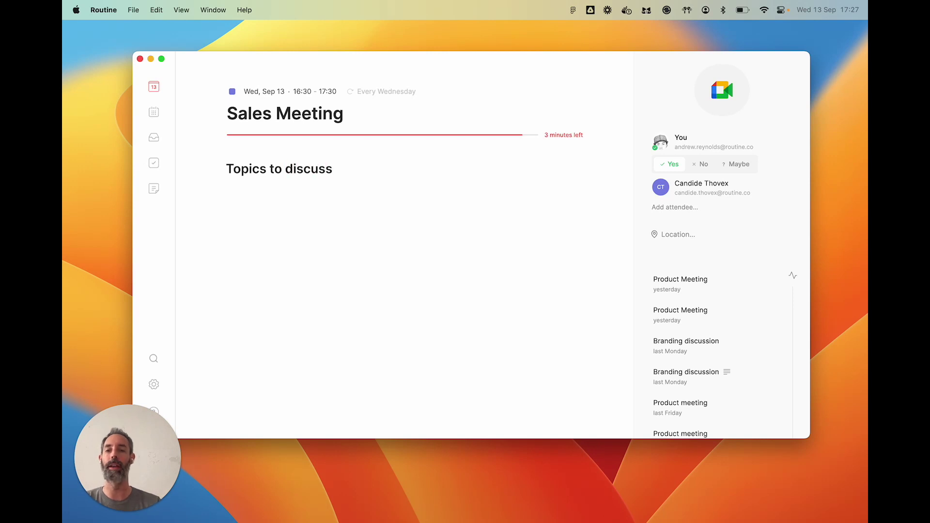
key("Return")
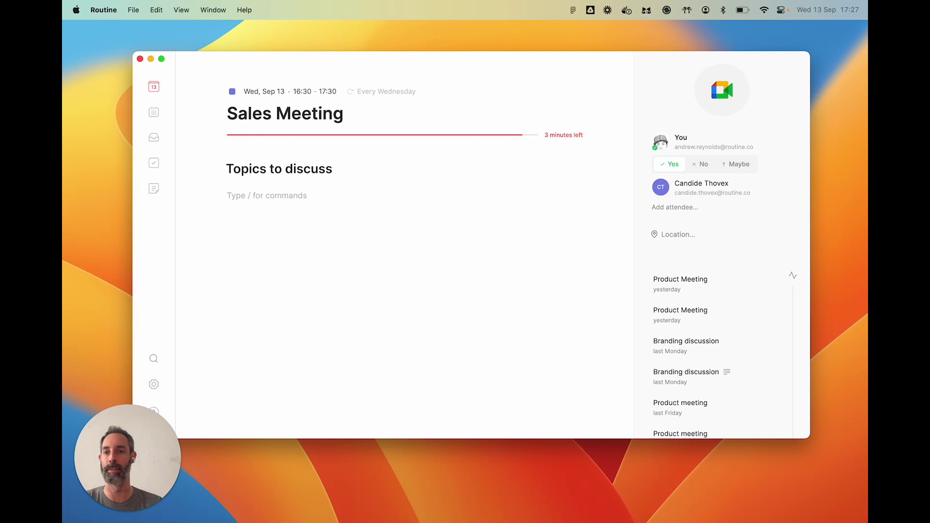
- List the topics T1 and T2 under the heading
type("-")
key("BackSpace")
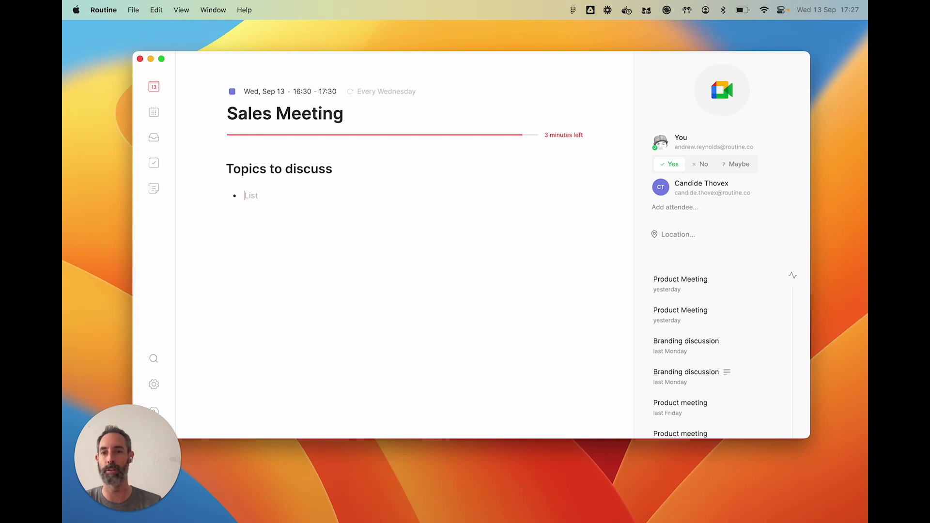
type("T1")
key("Return")
type("T2")
key("Return")
key("Return")
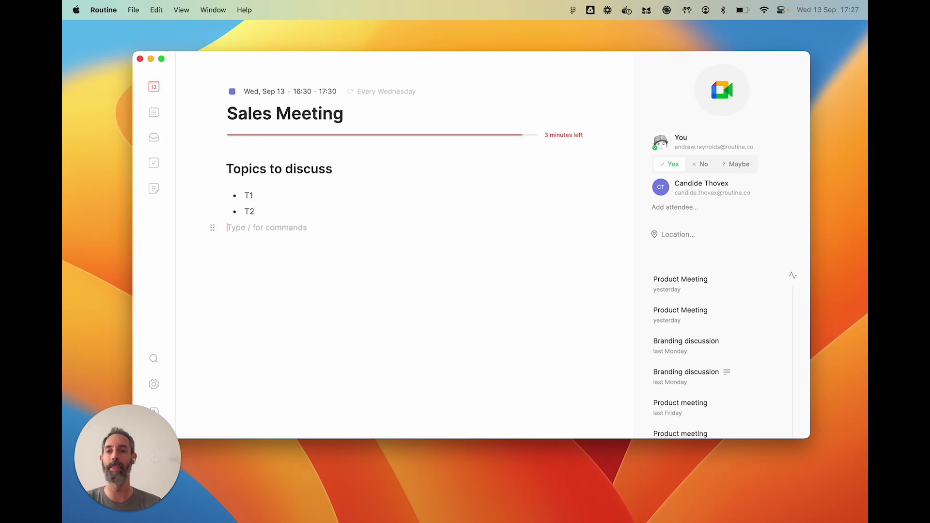
- Add an 'Action items' heading with the to-do 'Come back to branding firm'
type("# ")
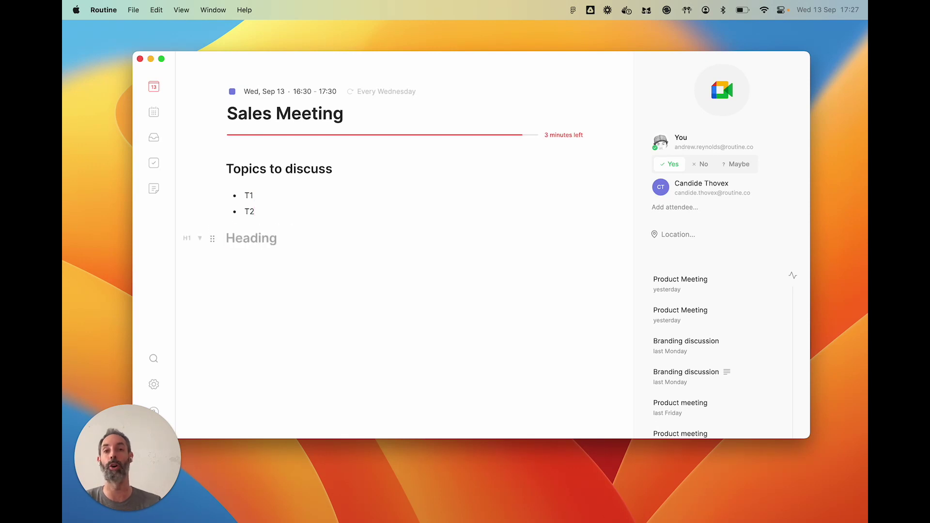
type("Action")
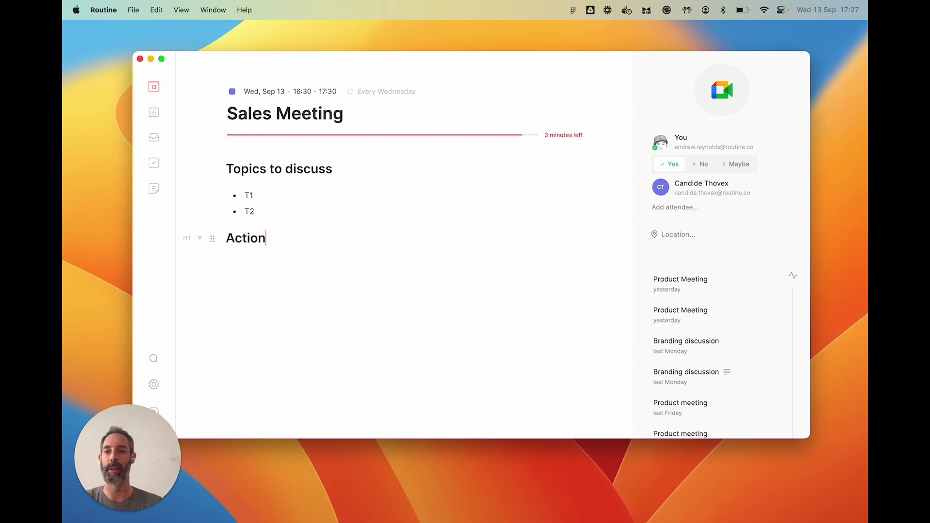
type(" items")
key("Return")
type("/")
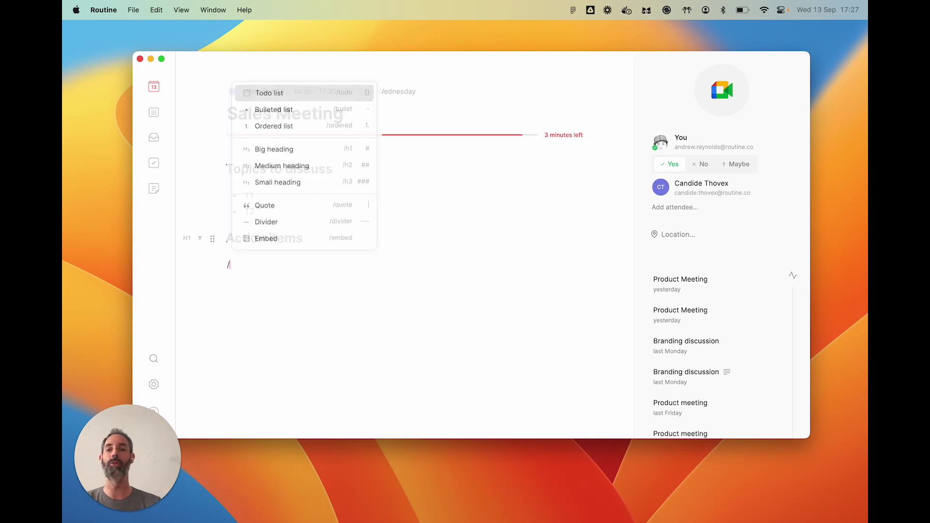
type("todo")
key("BackSpace")
key("BackSpace")
key("BackSpace")
key("BackSpace")
type("task")
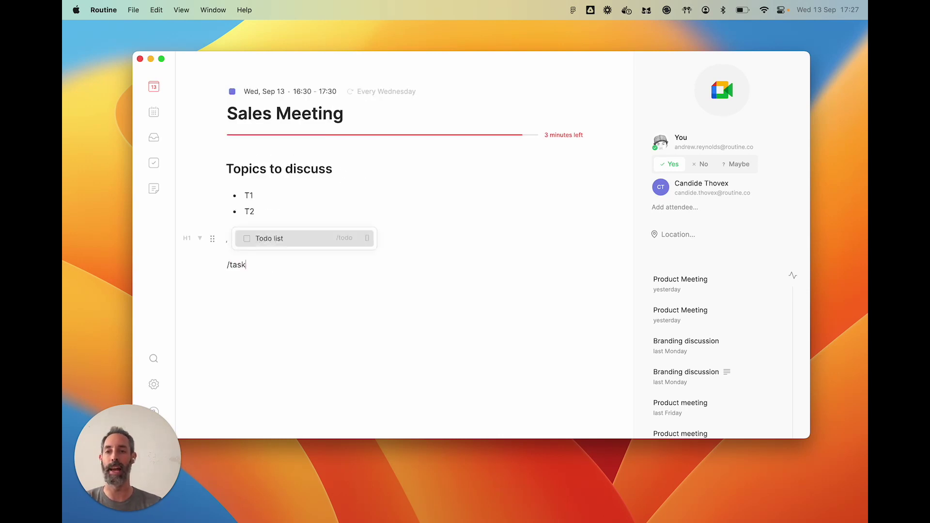
key("BackSpace")
key("BackSpace")
key("BackSpace")
key("BackSpace")
key("BackSpace")
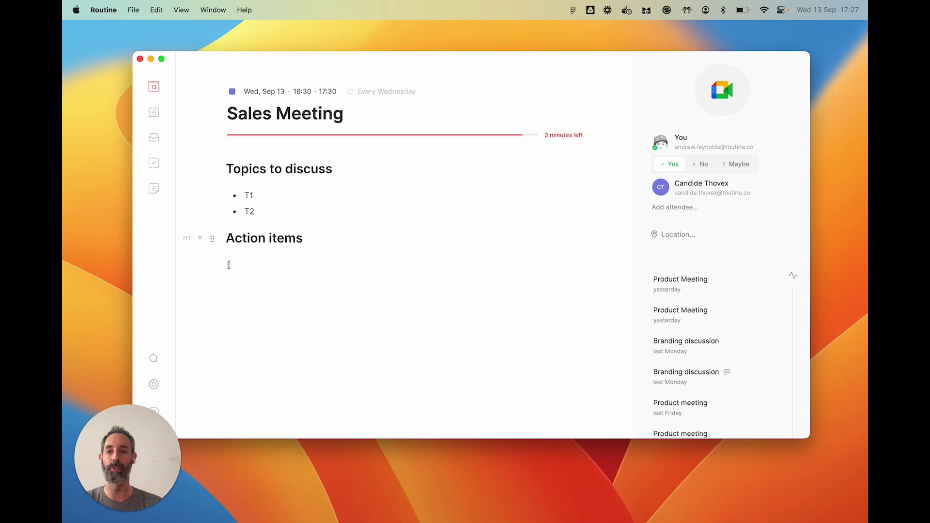
type("[]")
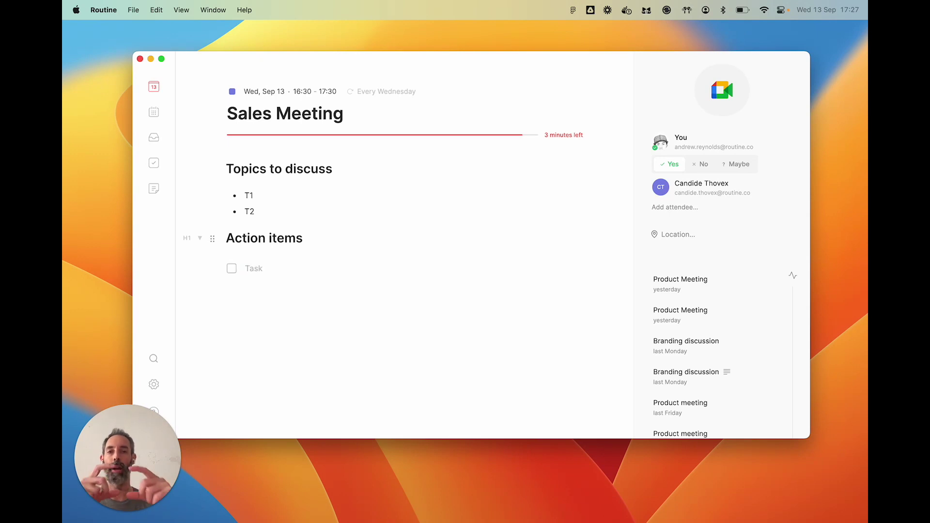
type("Come")
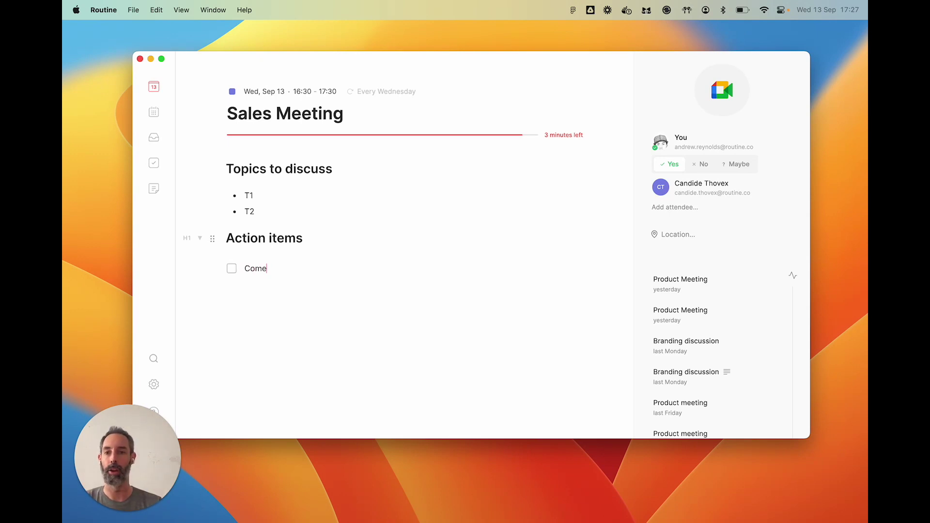
type(" back to")
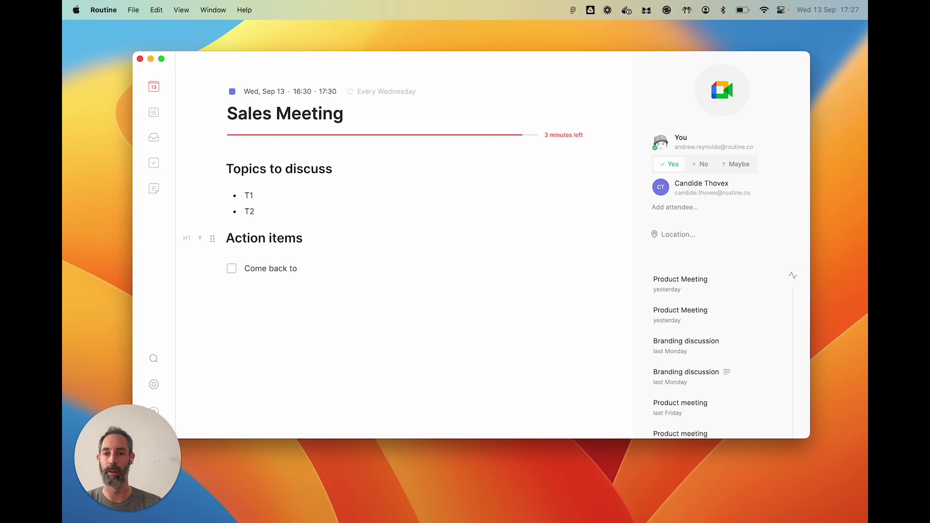
type(" branding firm")
key("Return")
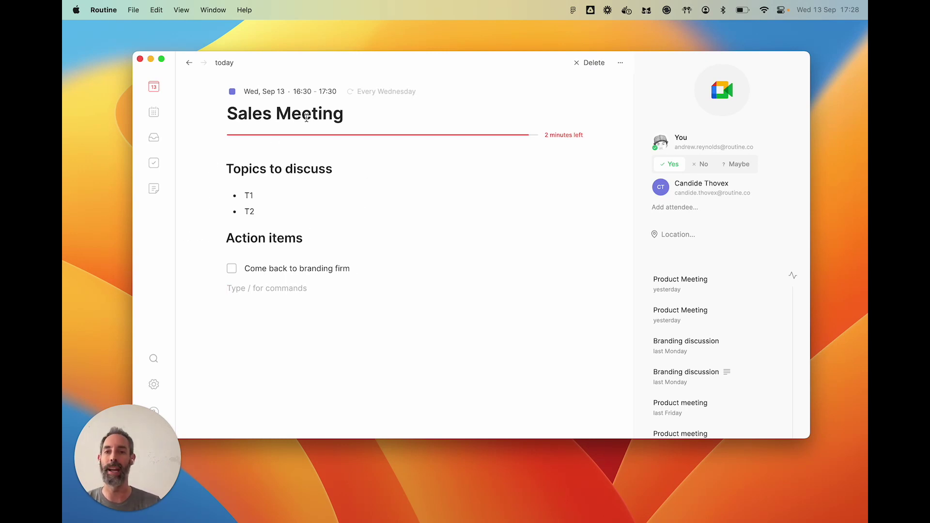
mouse_move(231, 92)
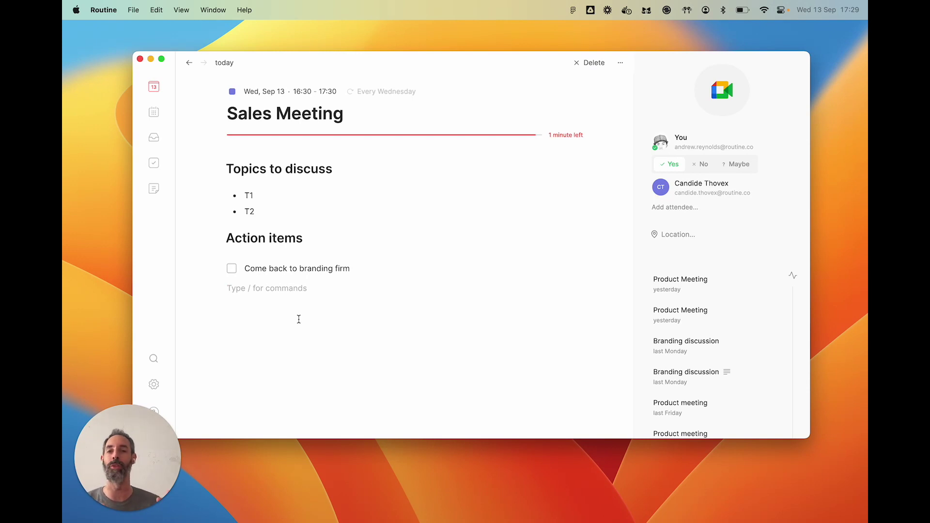
mouse_move(276, 266)
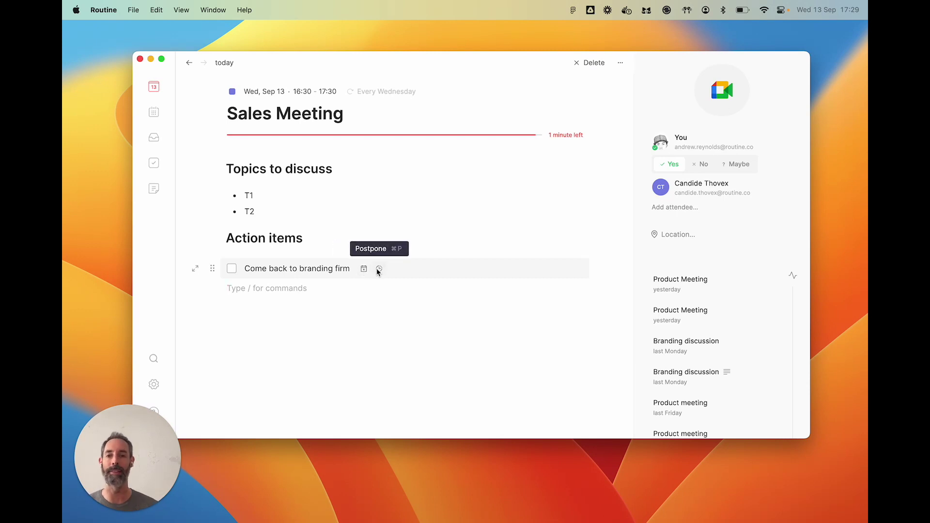
- Open the branding firm task page, add a '[] subtask' to-do, and open it
left_click(195, 268)
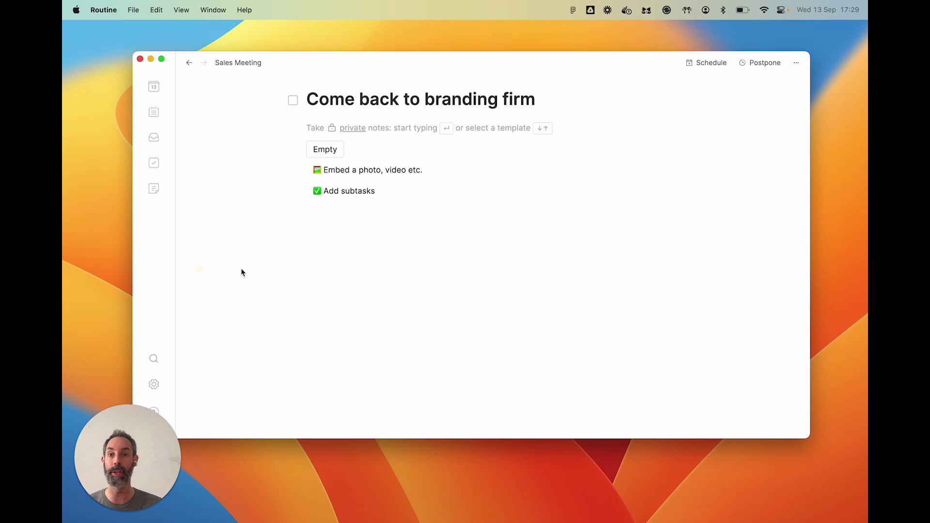
key("Return")
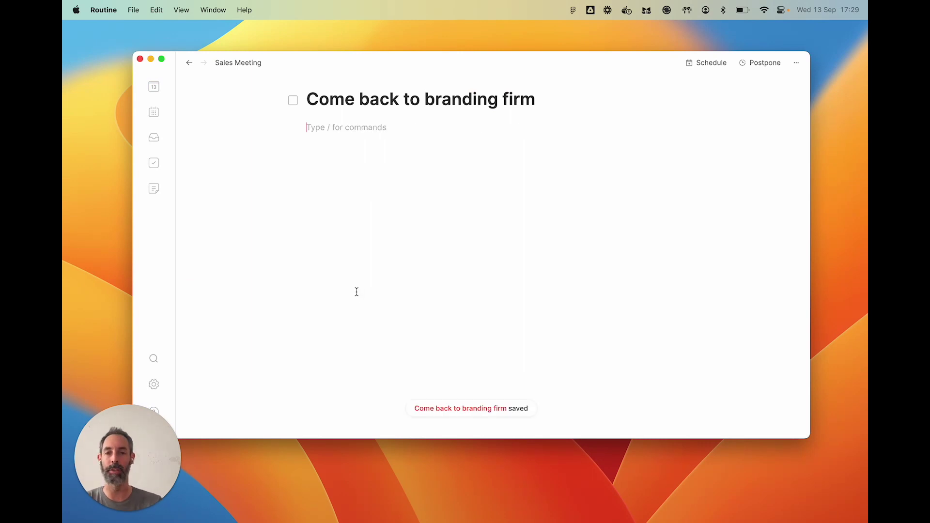
type("weofijwei")
key("Return")
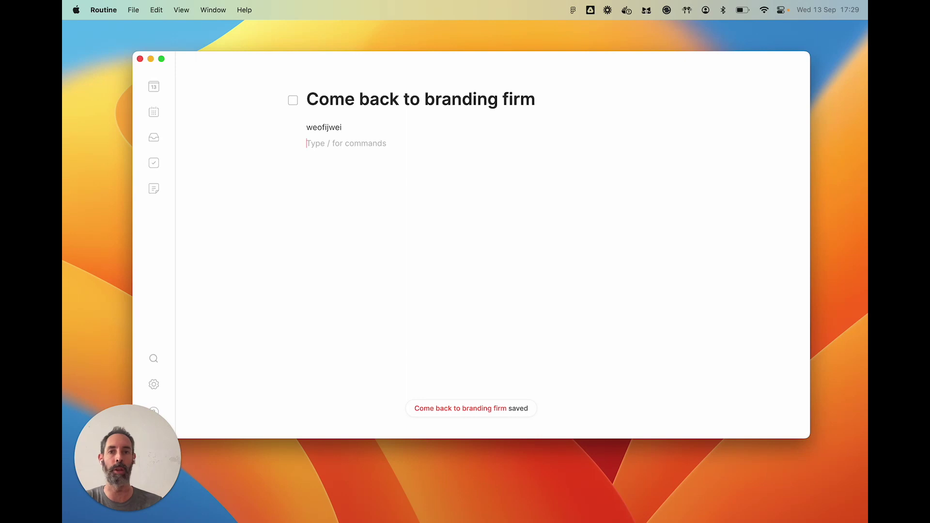
type("[] subtask")
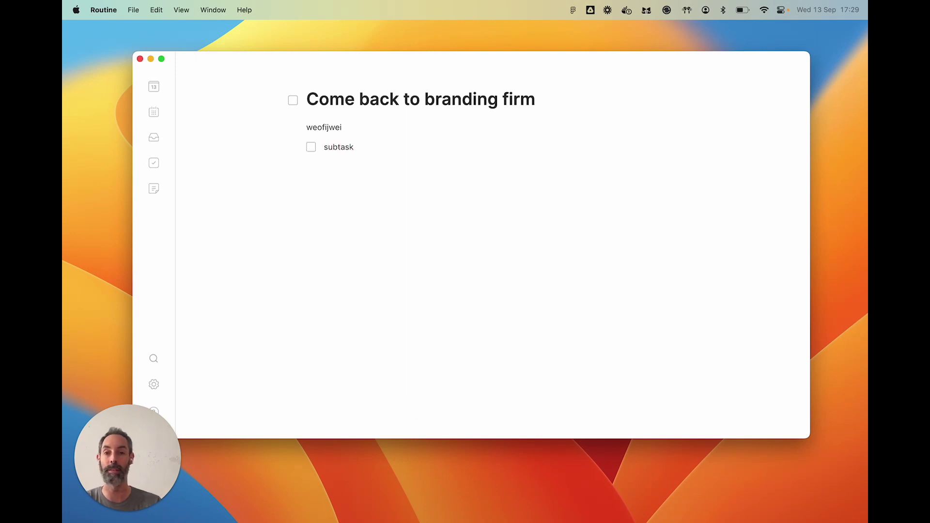
key("super+Return")
- Add and open a 'subsubtask' to-do inside the subtask, then return to the Sales Meeting note
key("Return")
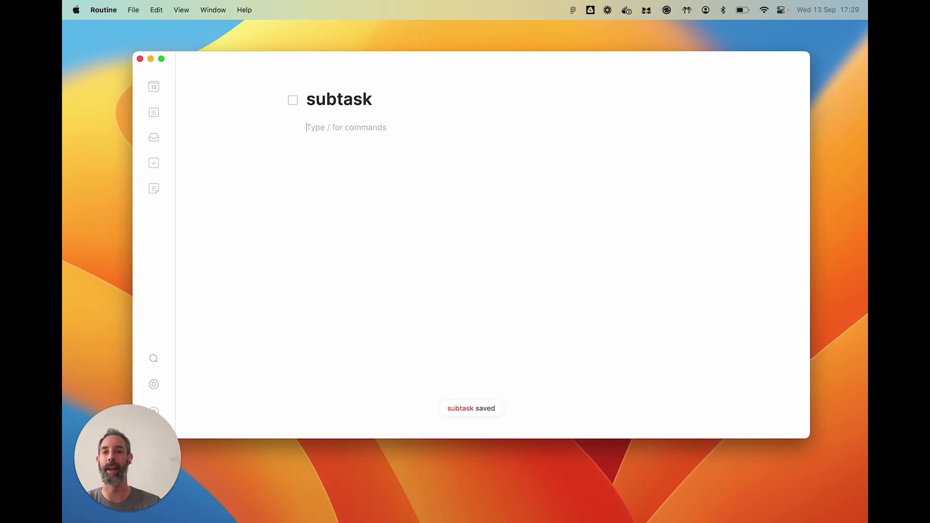
type("[] sus")
key("BackSpace")
type("bsubtask")
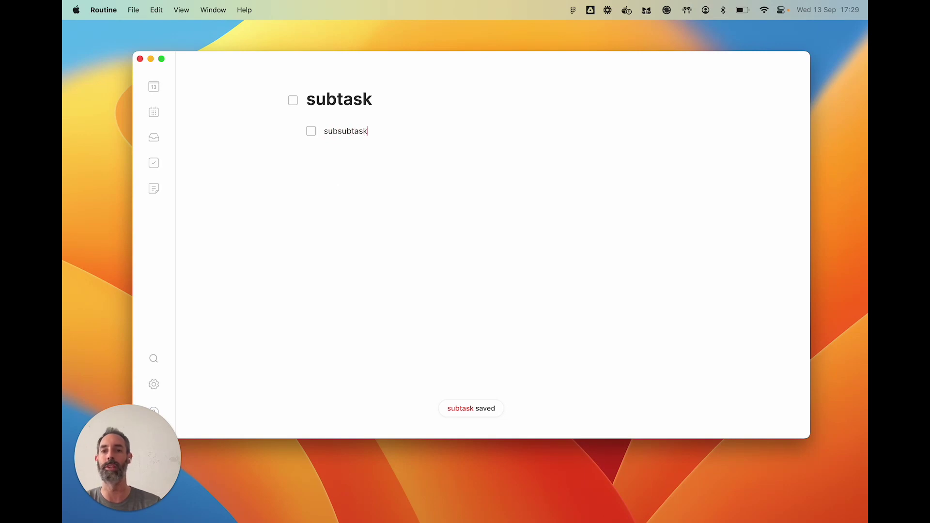
key("super+Return")
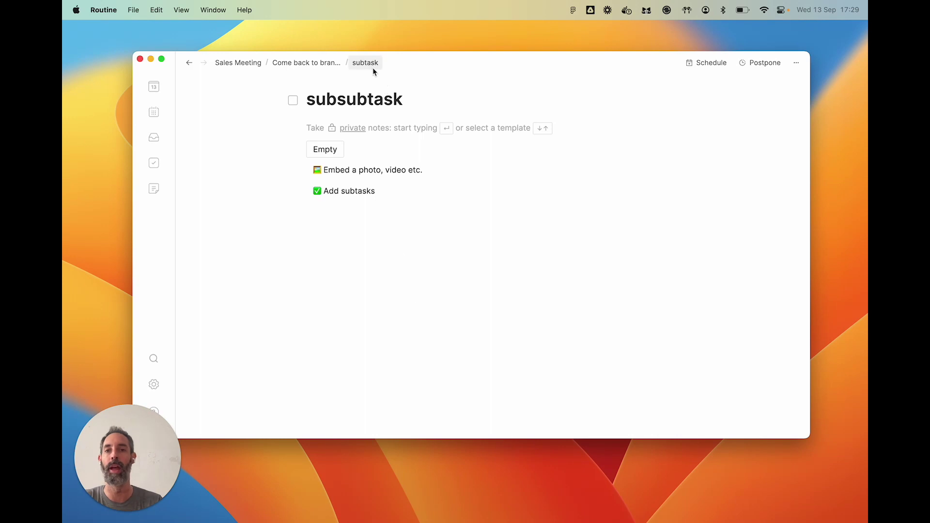
left_click(238, 65)
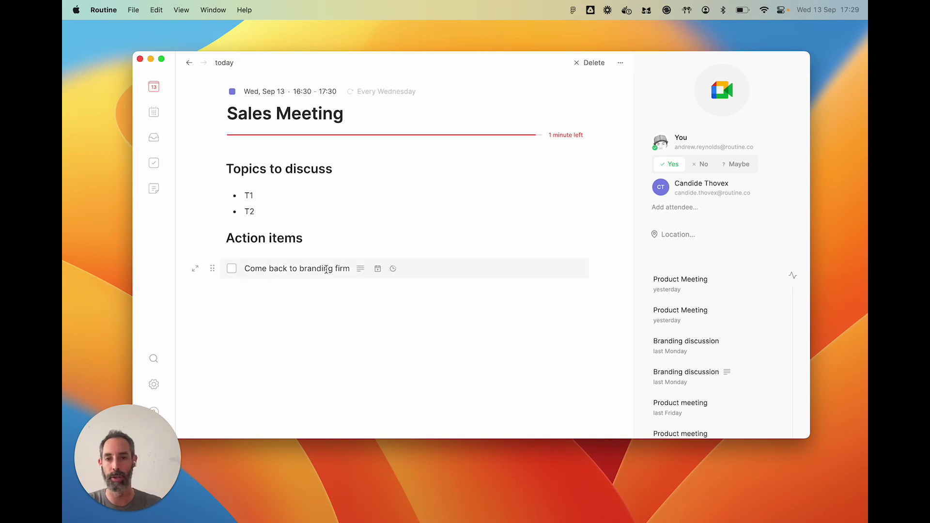
- Postpone Come back to branding firm to this week and add Call designer due today
type("this wee")
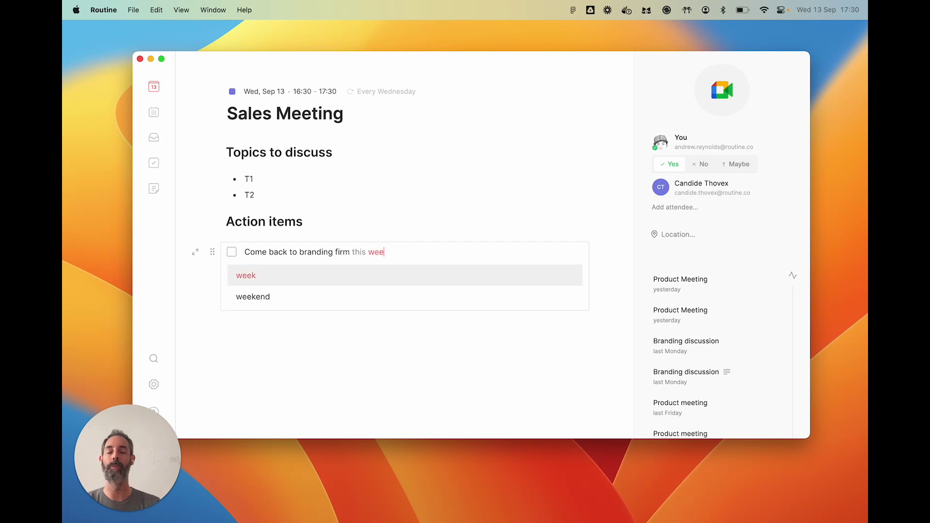
key("Return")
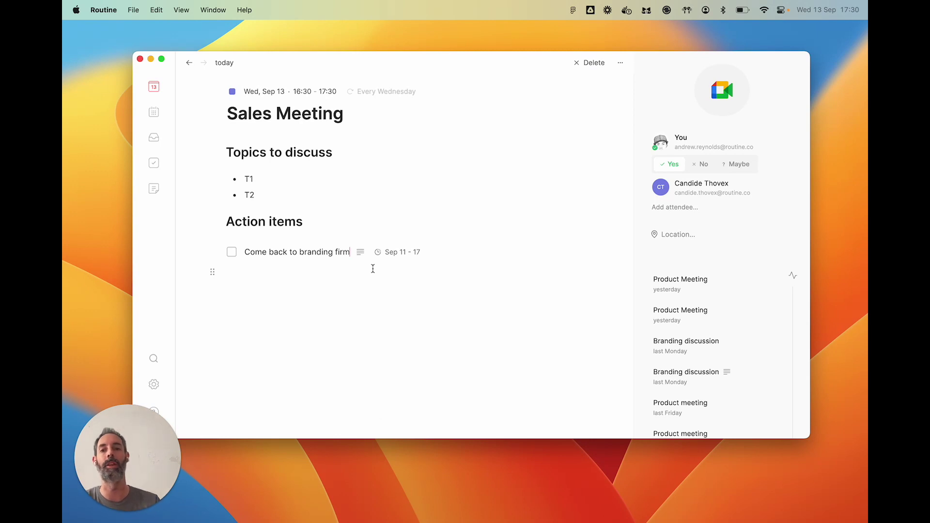
key("Return")
type("Call desi")
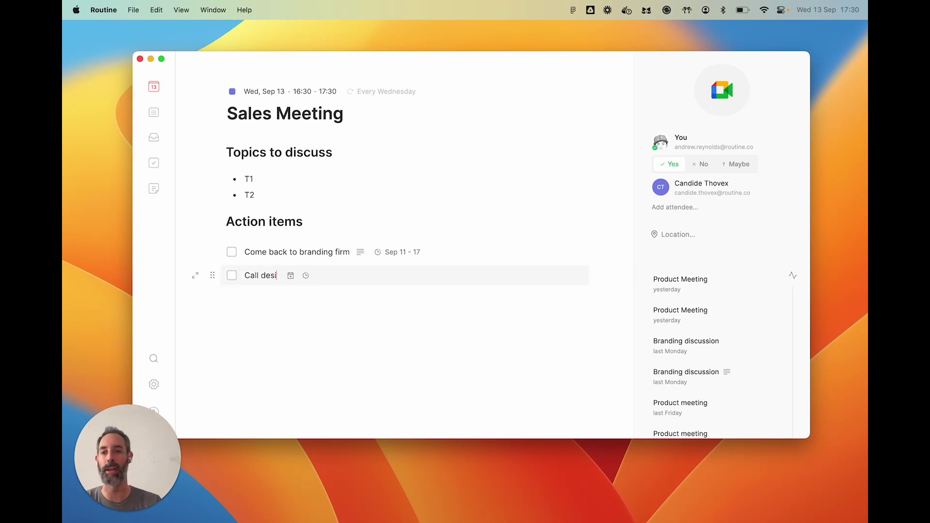
type("gner today")
key("Return")
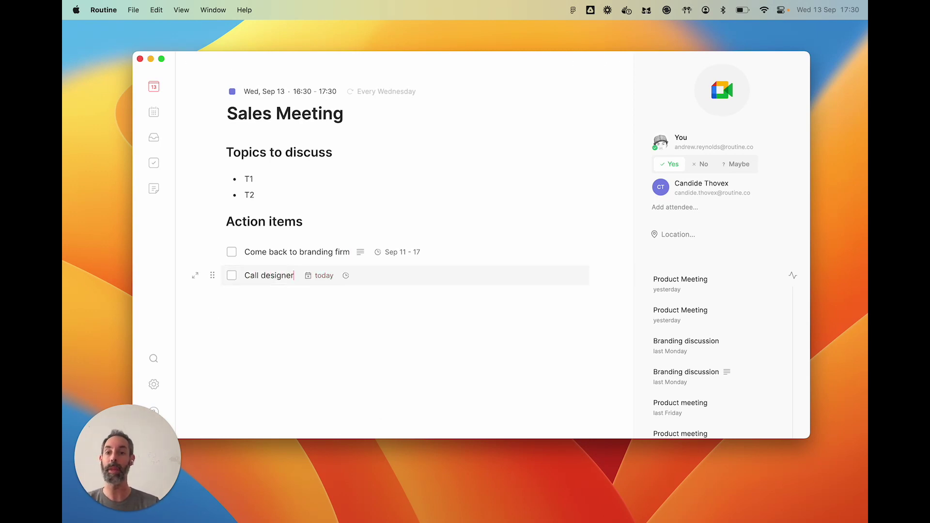
- Add the undated to-do Send presentation and end the list with a plain line
key("Return")
type("Se")
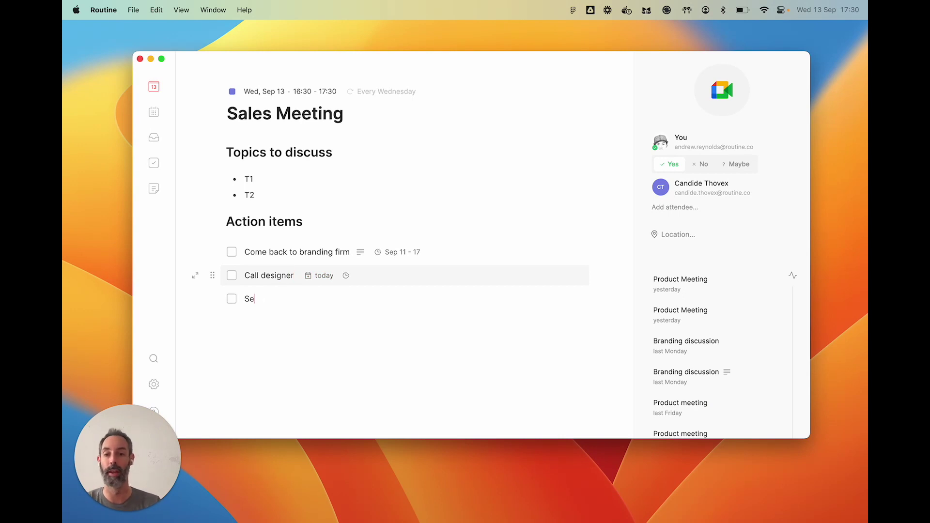
type("nd presentation")
key("Return")
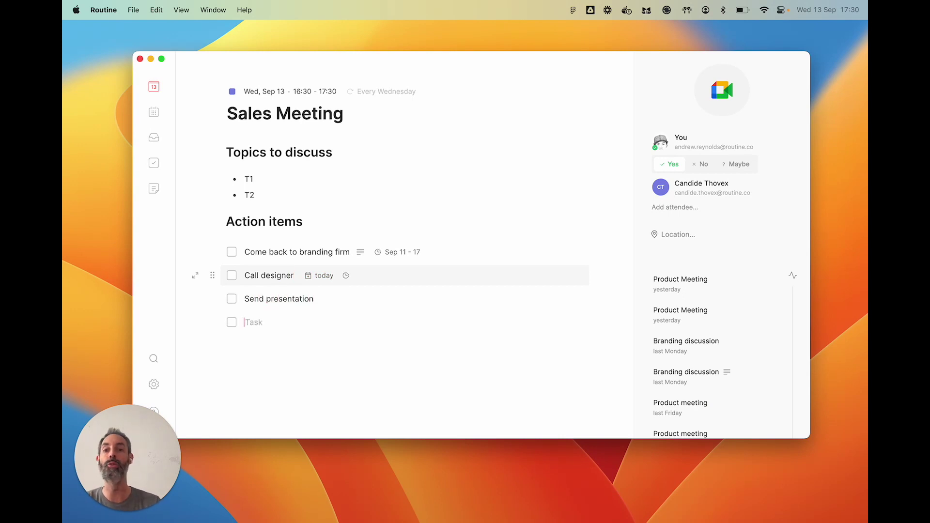
key("Return")
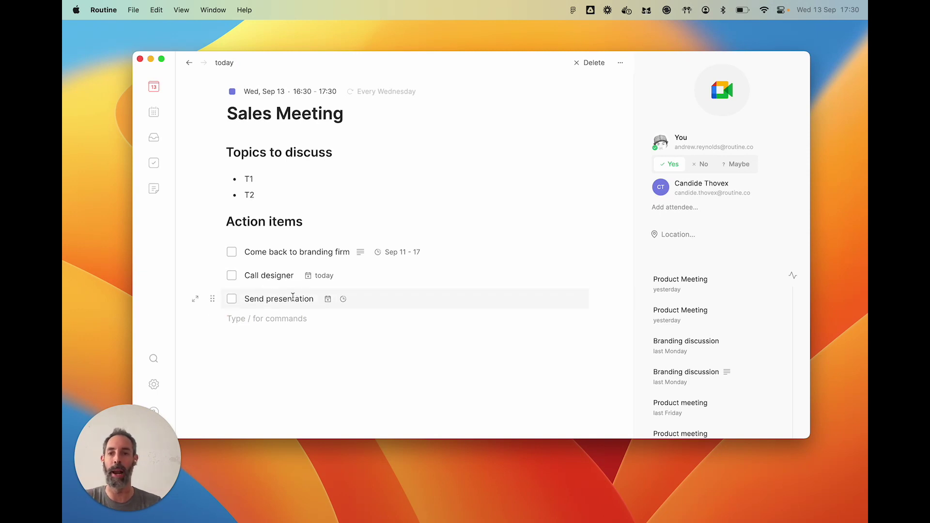
- Review the new to-dos in Inbox and Tasks, then return to the Sales Meeting note
left_click(154, 138)
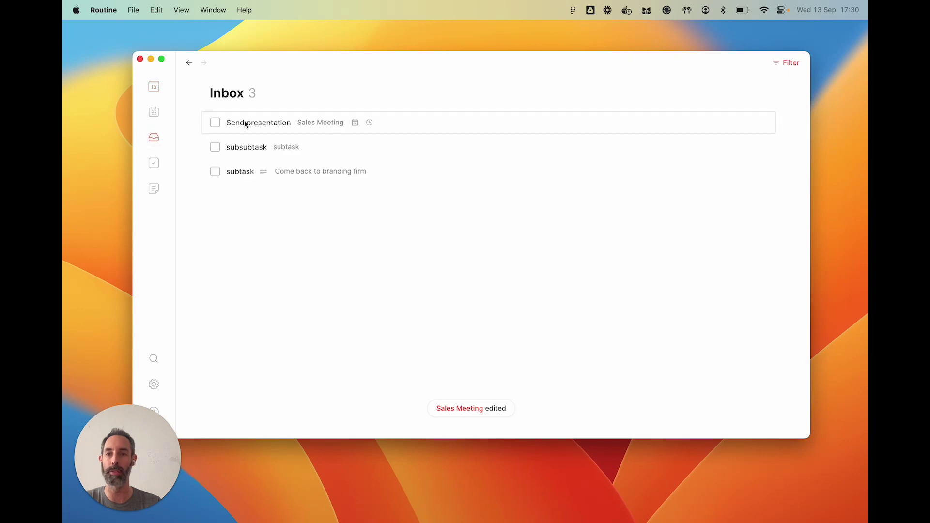
left_click(155, 162)
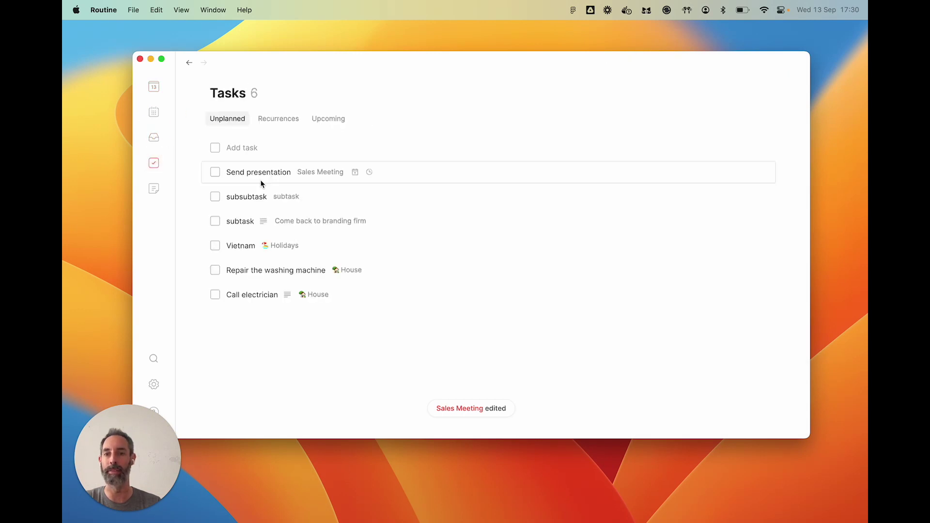
left_click(189, 64)
left_click(191, 66)
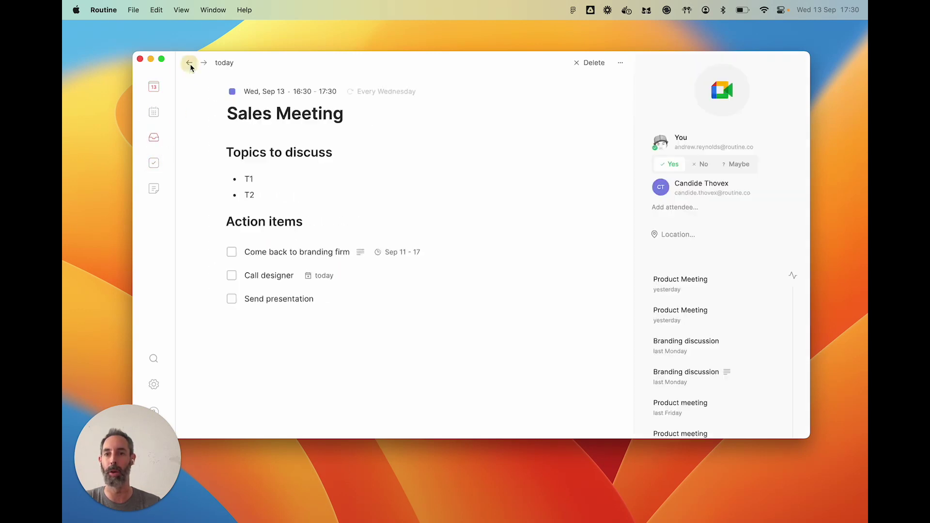
left_click(331, 347)
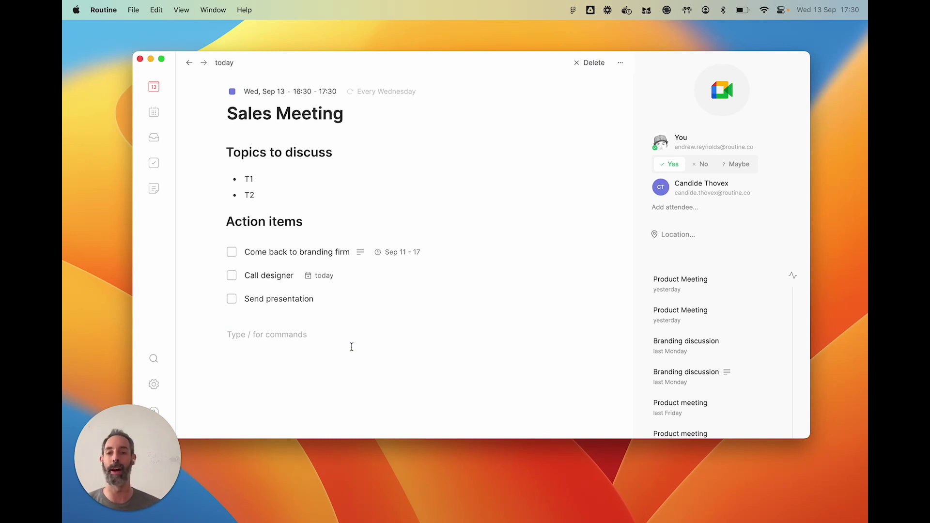
key("BackSpace")
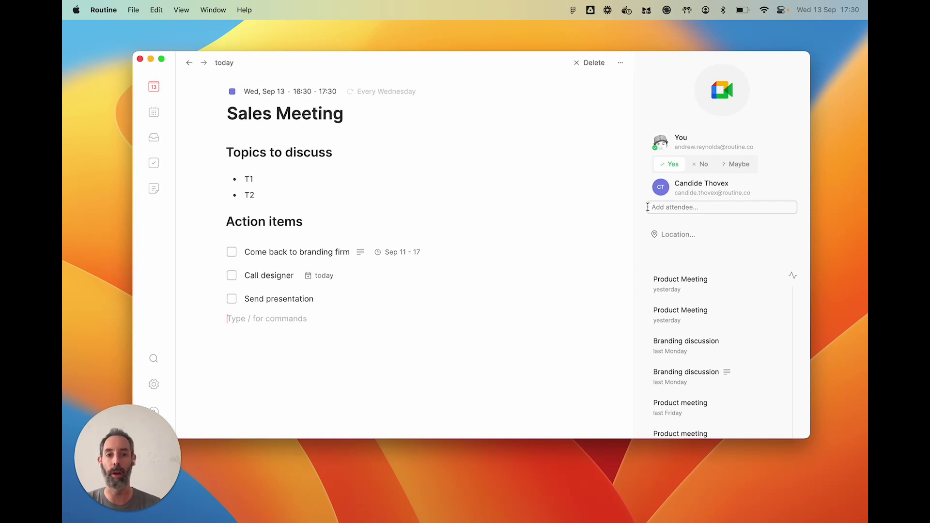
- Open the other attendee's contact page and House note, then switch to the Today view
left_click(669, 189)
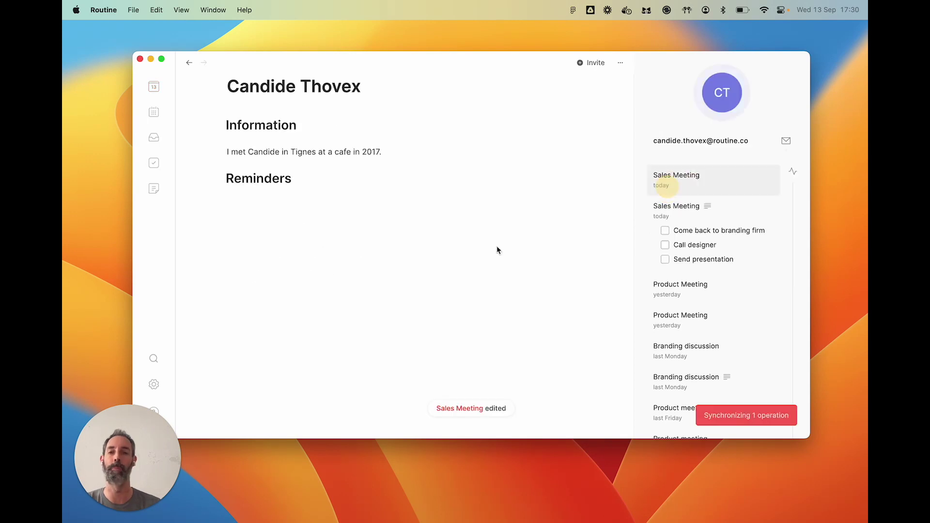
left_click(161, 184)
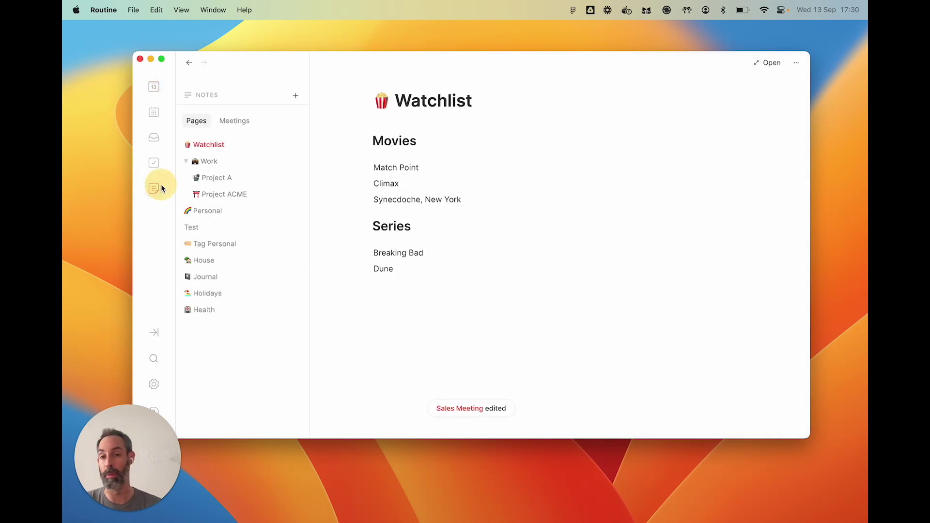
left_click(206, 260)
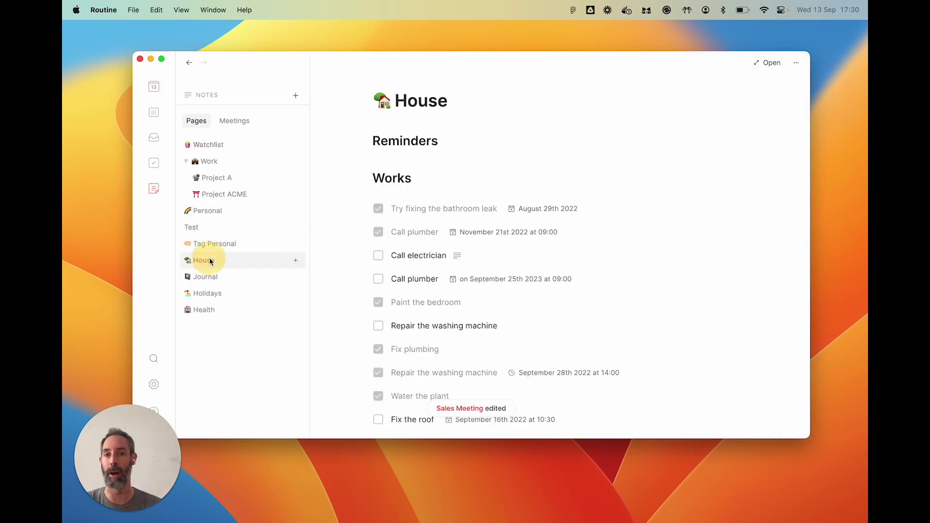
scroll(477, 241, "down", 2)
scroll(476, 271, "up", 2)
left_click(154, 86)
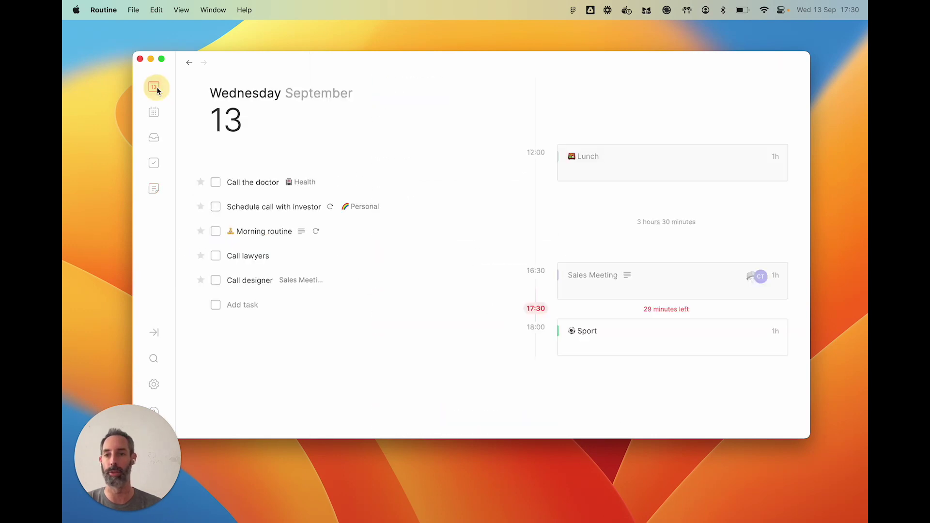